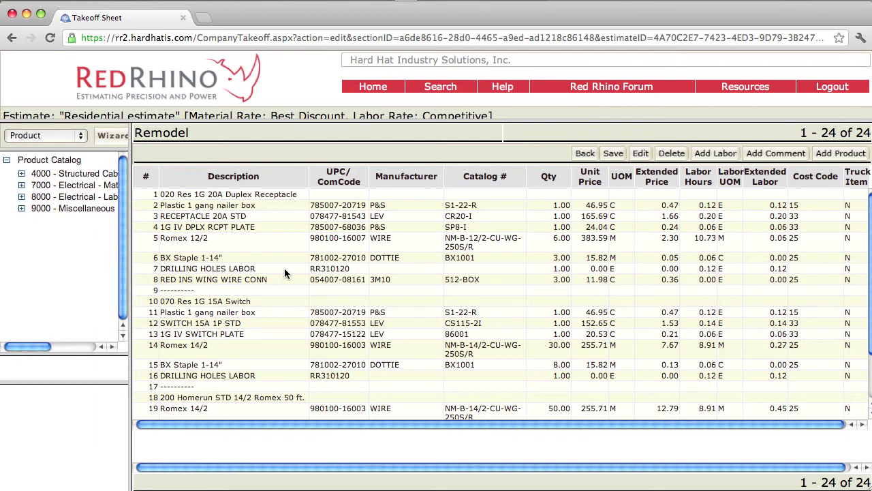
# Delete the Plastic 1 gang nailer box from the first 020 Res 1G 20A Duplex Receptacle assembly and save the takeoff.
pyautogui.click(260, 204)
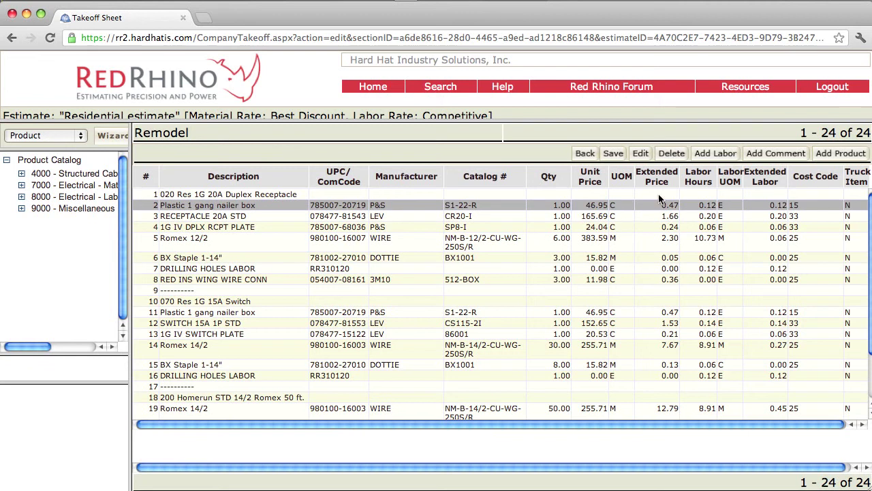
pyautogui.click(671, 155)
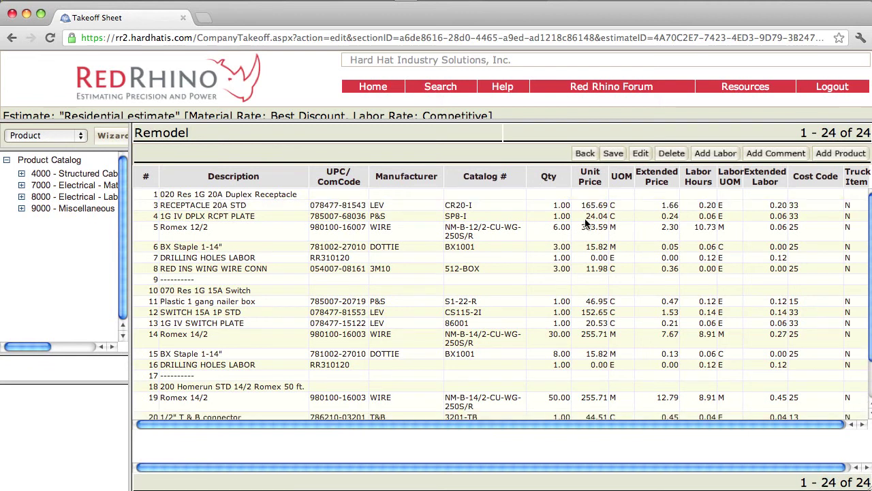
pyautogui.click(618, 154)
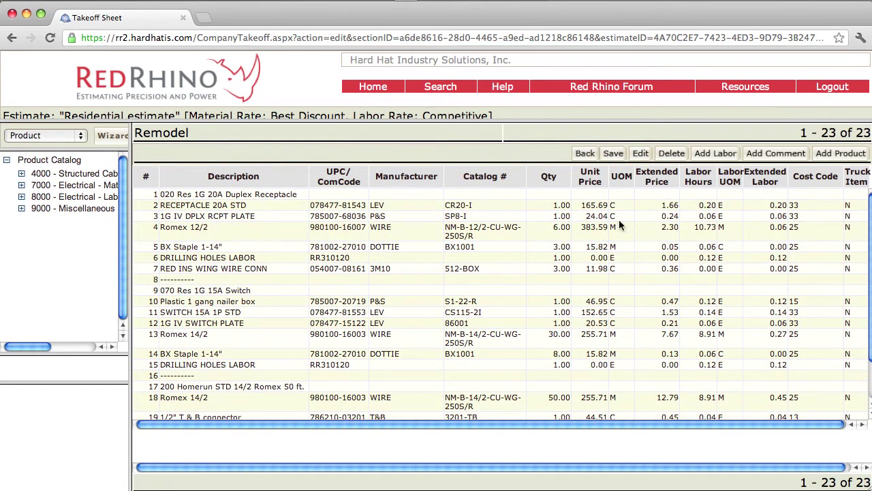
# Open the five lines from RECEPTACLE 20A STD through DRILLING HOLES LABOR in the first assembly for editing together.
pyautogui.click(195, 205)
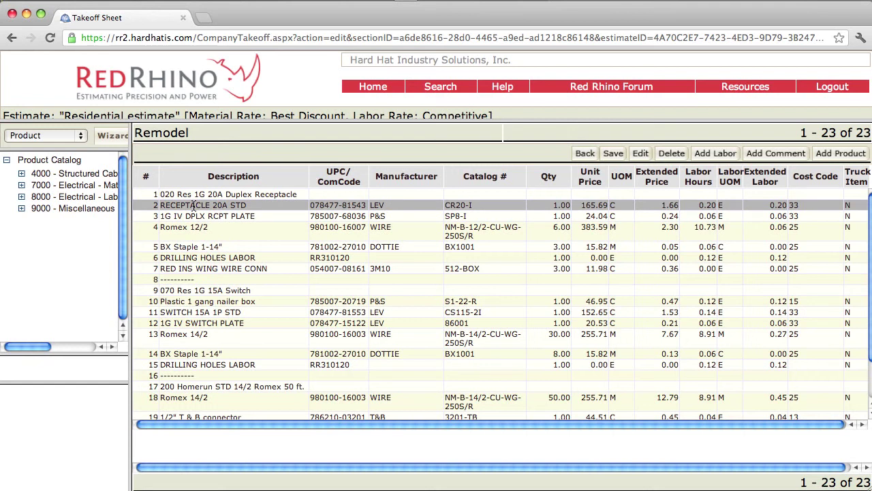
pyautogui.rightClick(197, 216)
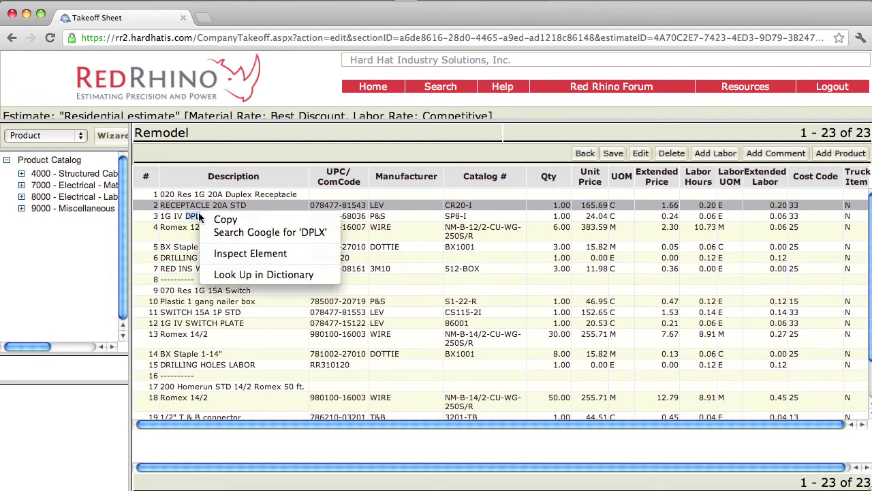
pyautogui.keyDown('shift'); pyautogui.click(197, 216); pyautogui.keyUp('shift')
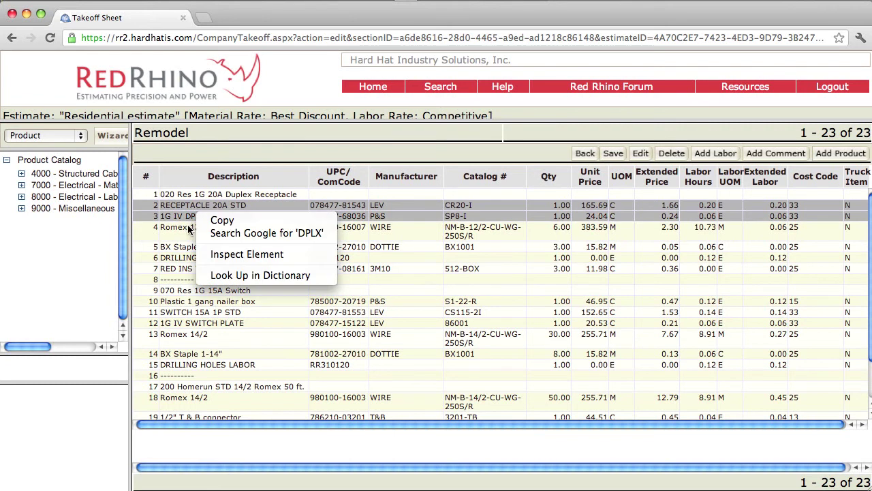
pyautogui.rightClick(189, 231)
pyautogui.keyDown('shift'); pyautogui.click(185, 247); pyautogui.keyUp('shift')
pyautogui.rightClick(186, 247)
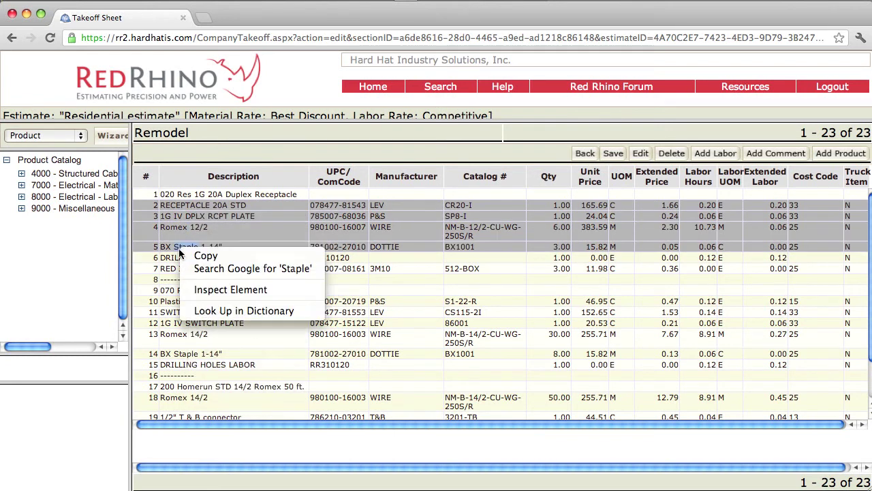
pyautogui.keyDown('shift'); pyautogui.click(176, 259); pyautogui.keyUp('shift')
pyautogui.rightClick(176, 259)
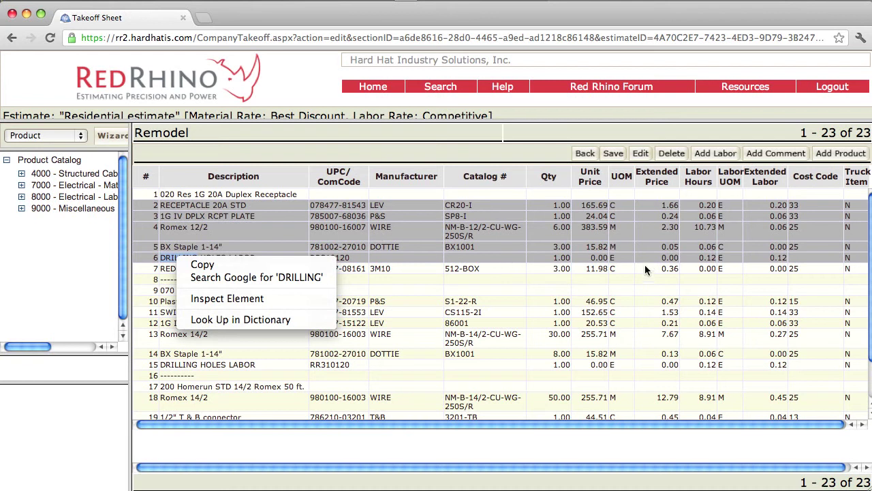
pyautogui.click(638, 157)
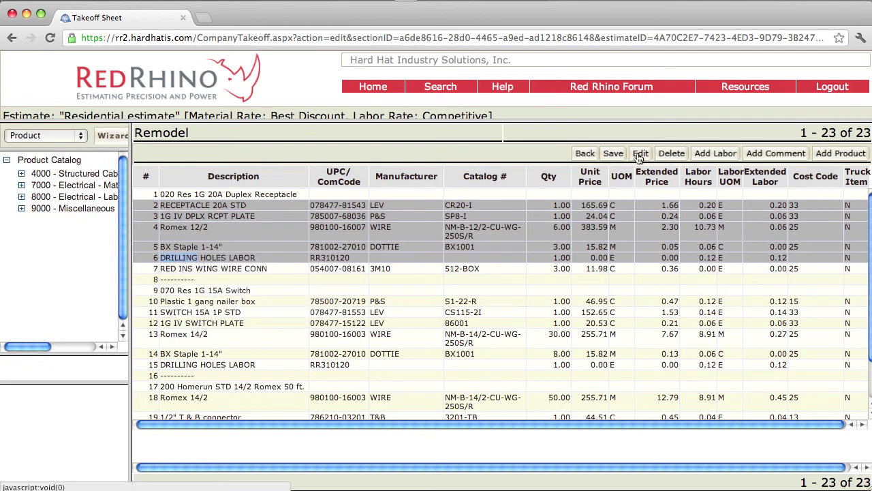
pyautogui.click(639, 156)
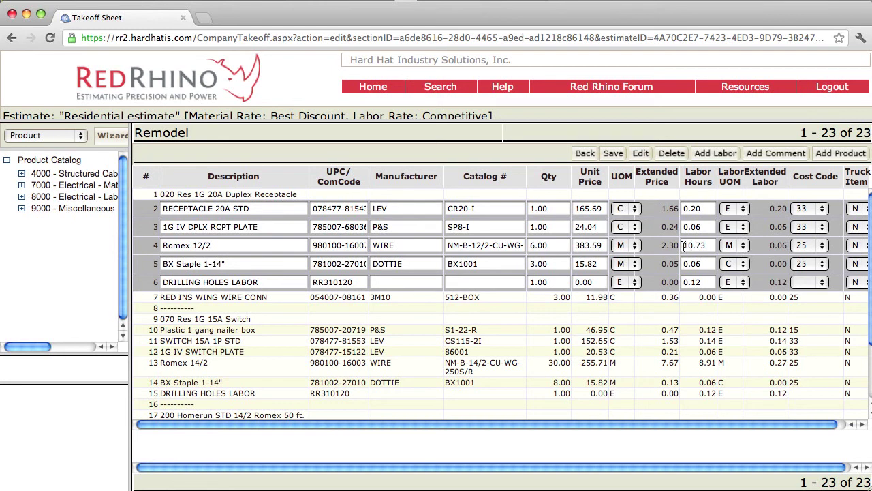
# Set the labor hours of RECEPTACLE 20A STD to .5, accept the product change, and save the takeoff.
pyautogui.click(705, 208)
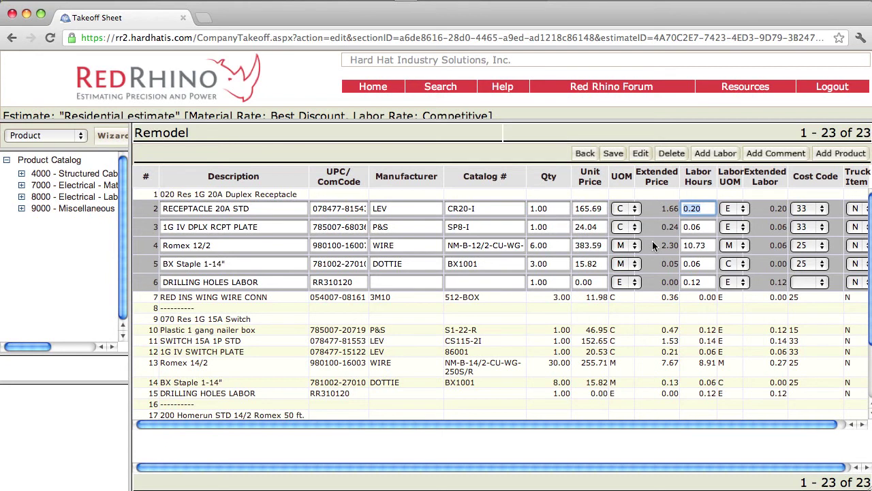
pyautogui.write('.5')
pyautogui.click(611, 155)
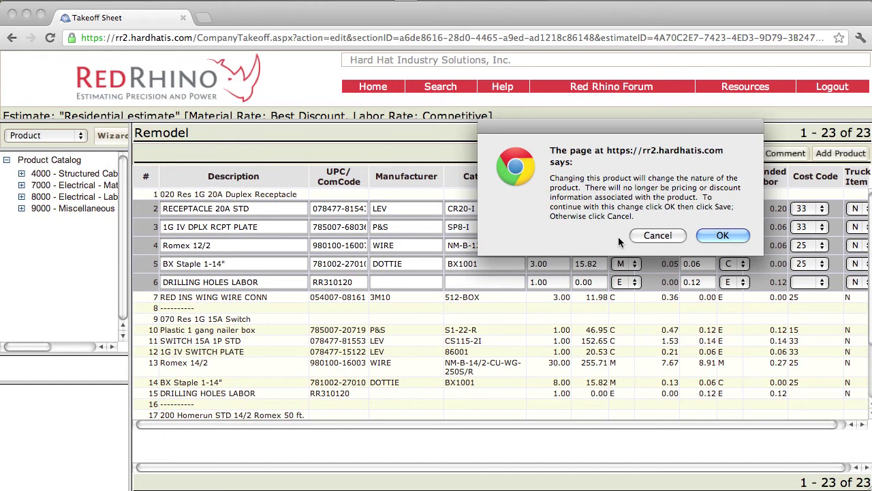
pyautogui.click(720, 236)
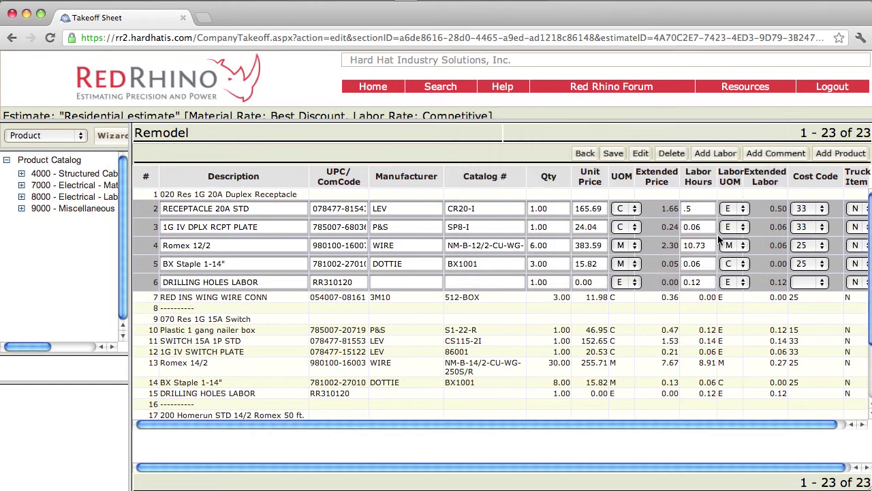
pyautogui.click(613, 156)
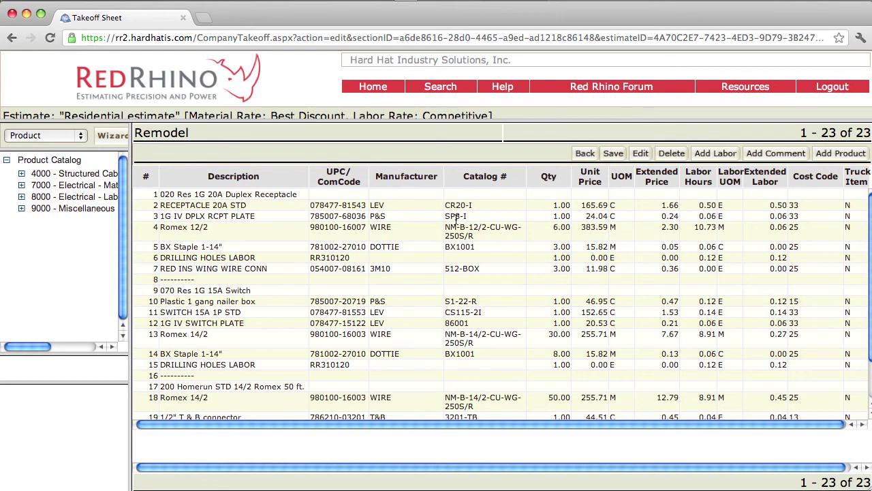
# Select the 070 Res 1G 15A Switch line as the insertion point and open the residential Receptacles & Switches list in the Assembly Catalog.
pyautogui.moveTo(134, 206); pyautogui.dragTo(242, 217)
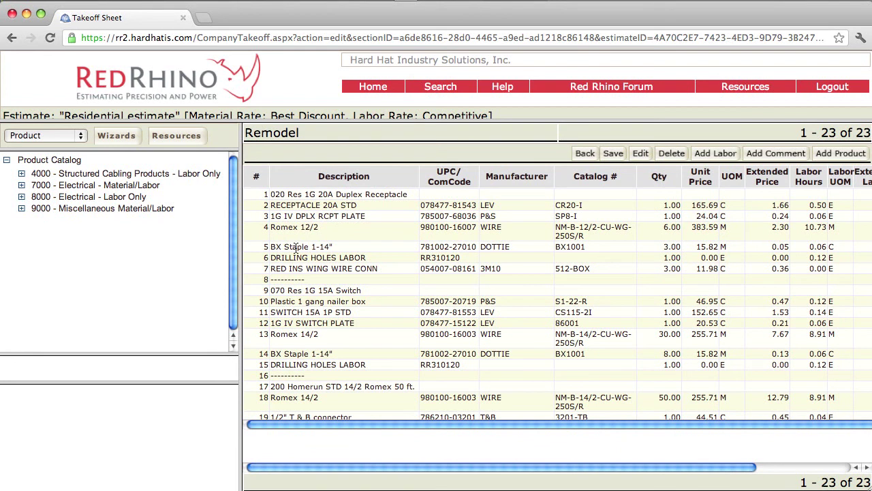
pyautogui.click(256, 288)
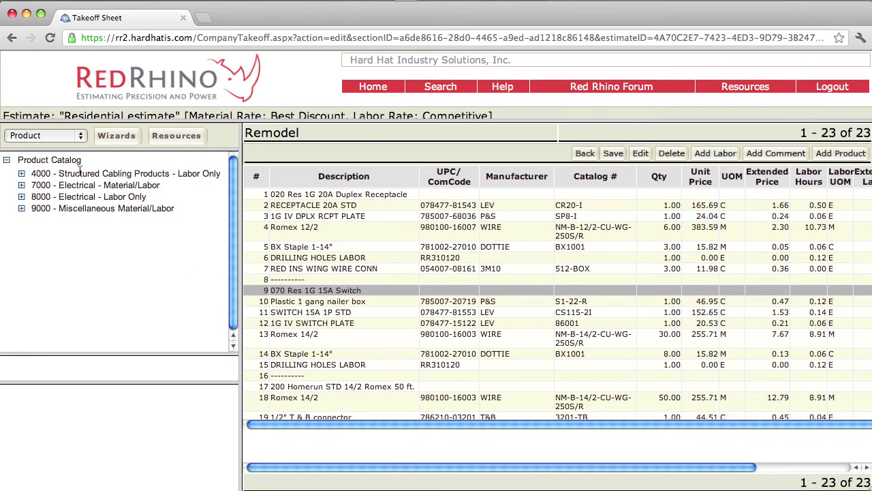
pyautogui.click(81, 136)
pyautogui.click(62, 145)
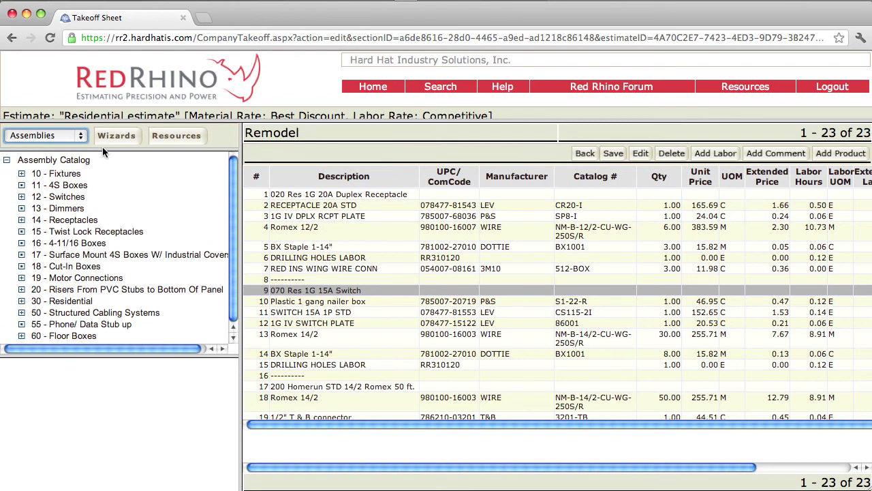
pyautogui.scroll(-1, 235, 286)
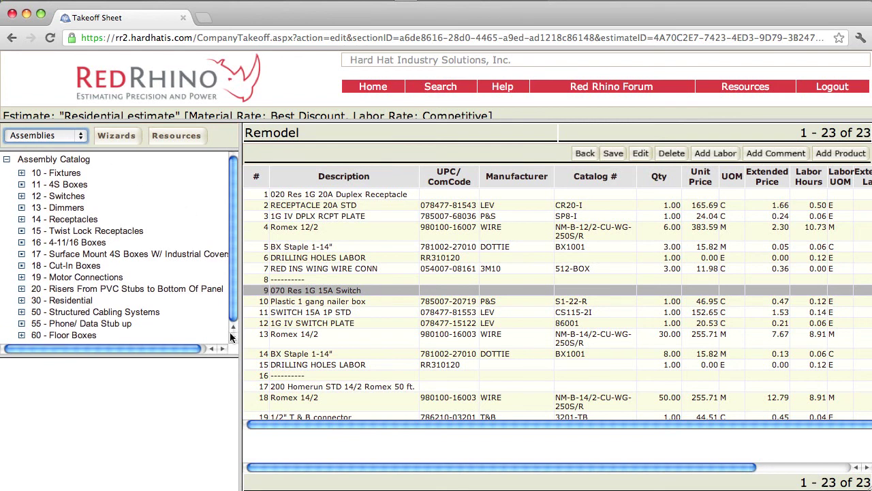
pyautogui.click(21, 302)
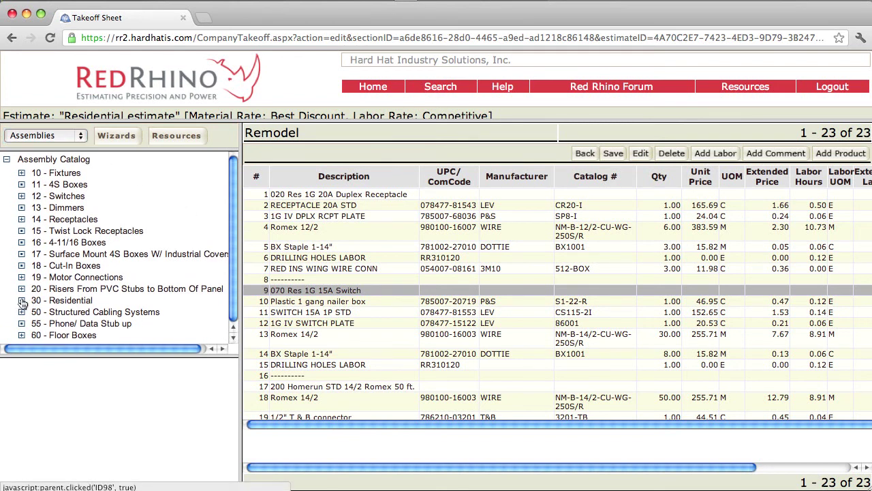
pyautogui.click(77, 315)
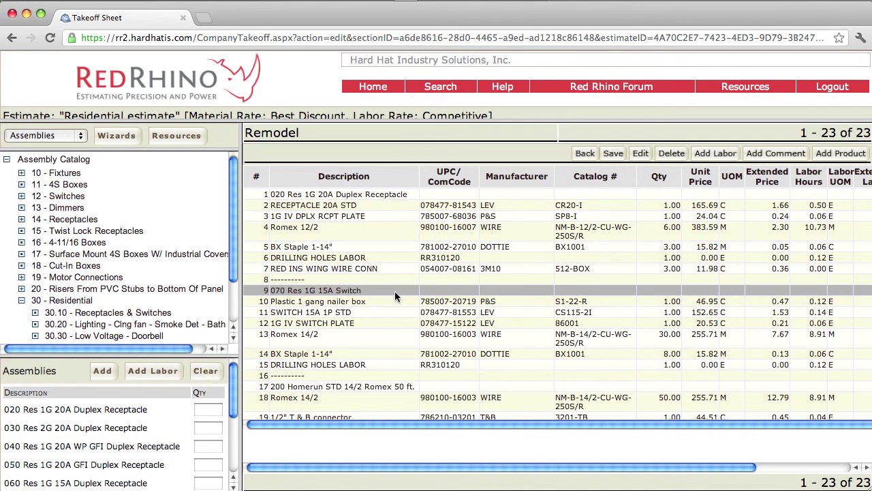
# Insert one 020 Res 1G 20A Duplex Receptacle assembly above the selected switch line and save the takeoff.
pyautogui.click(197, 407)
pyautogui.write('1')
pyautogui.click(102, 373)
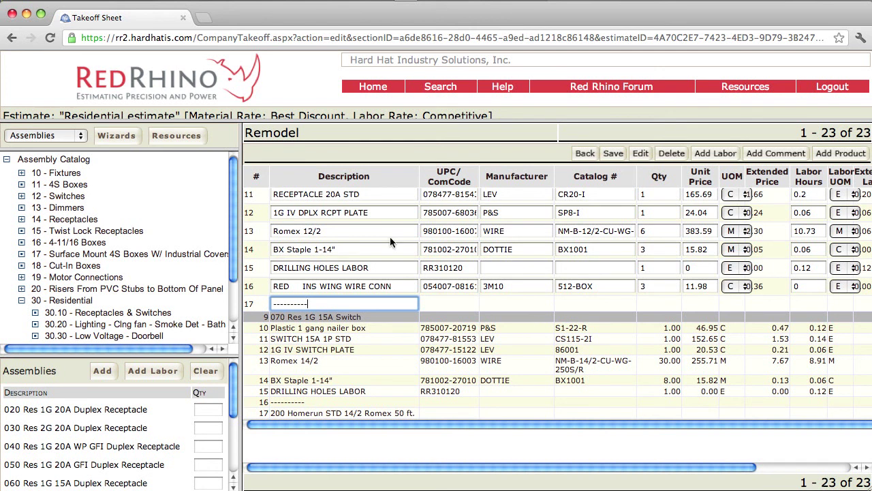
pyautogui.moveTo(240, 185); pyautogui.dragTo(154, 185)
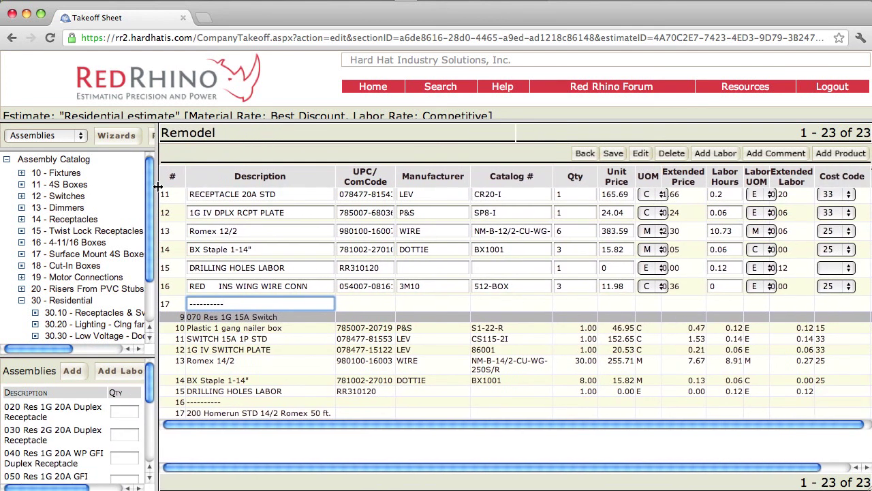
pyautogui.click(613, 154)
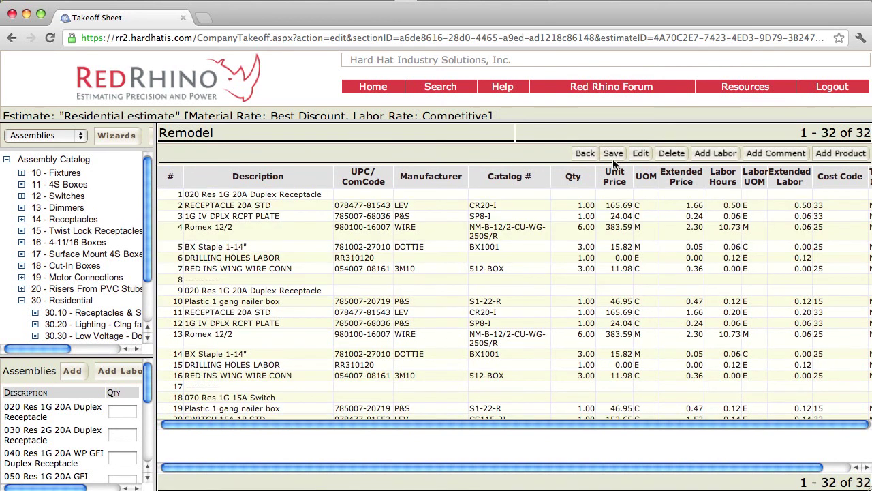
# Add one 040 Res 1G 20A WP GFI Duplex Receptacle assembly at the end of the takeoff and widen the takeoff sheet area.
pyautogui.moveTo(155, 212); pyautogui.dragTo(273, 207)
pyautogui.click(225, 447)
pyautogui.write('1')
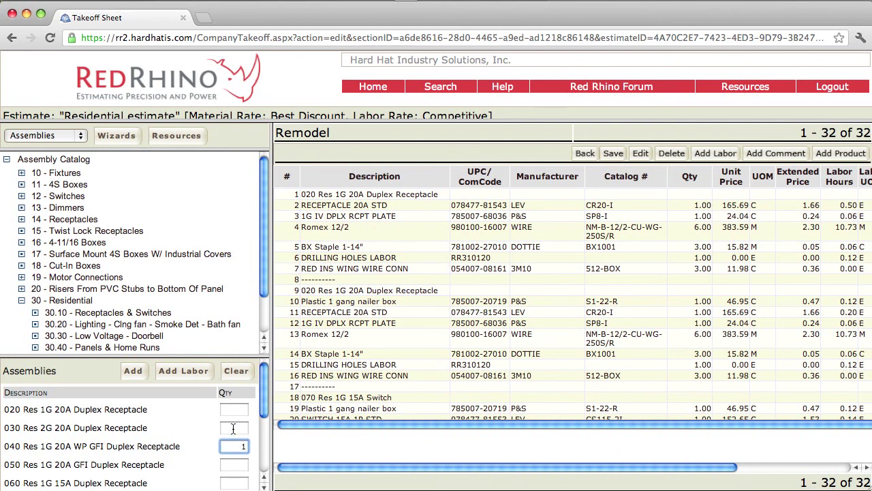
pyautogui.click(133, 373)
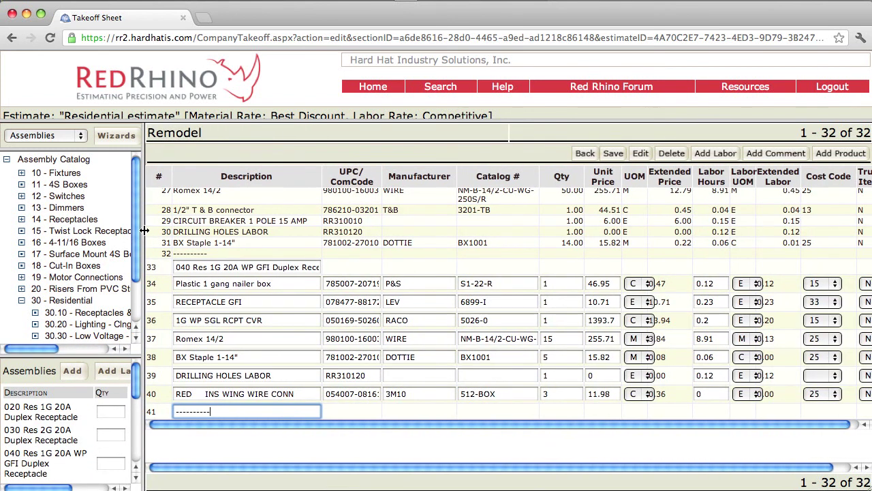
pyautogui.moveTo(145, 230); pyautogui.dragTo(90, 229)
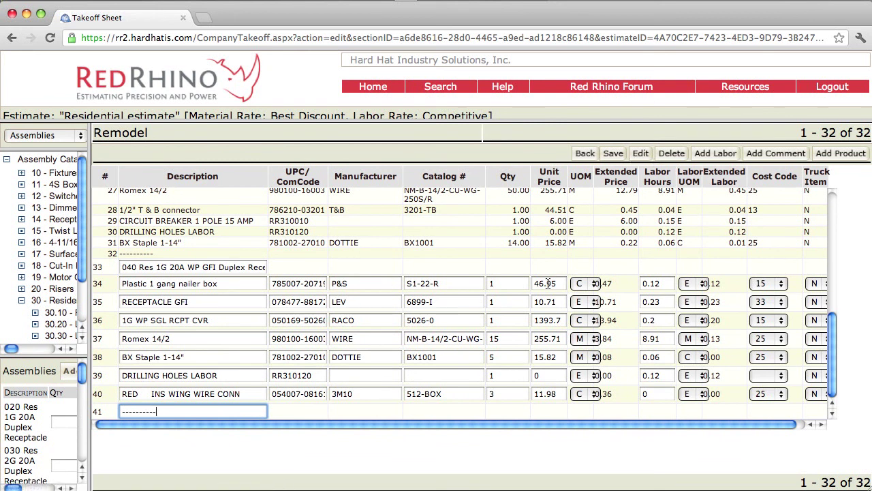
# Set the unit price of the new GFI assembly's Plastic 1 gang nailer box to 60 and save the takeoff.
pyautogui.moveTo(559, 286); pyautogui.dragTo(514, 282)
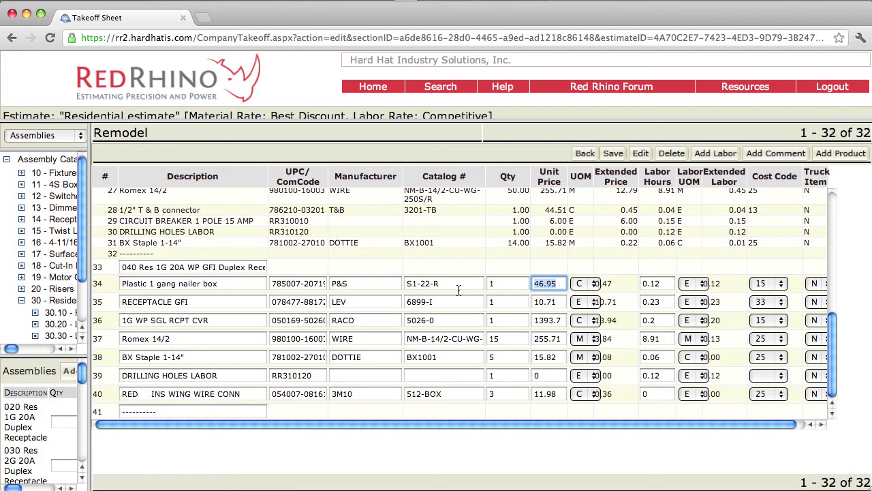
pyautogui.write('60')
pyautogui.click(613, 156)
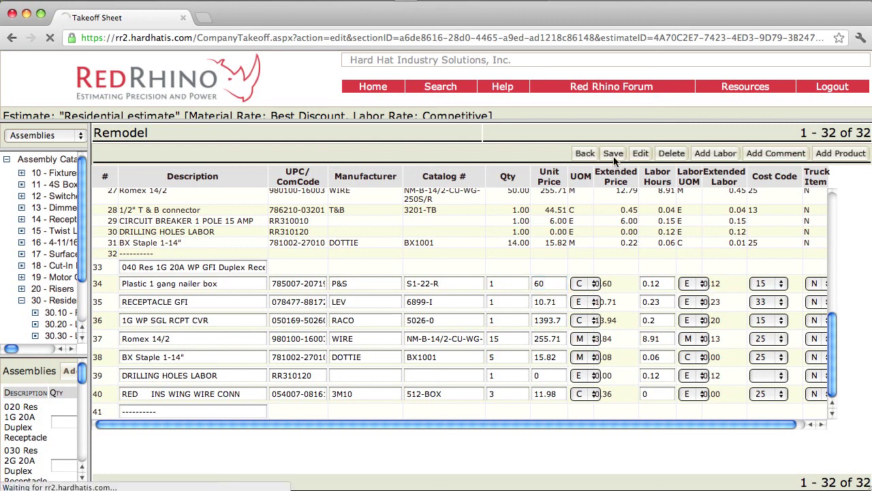